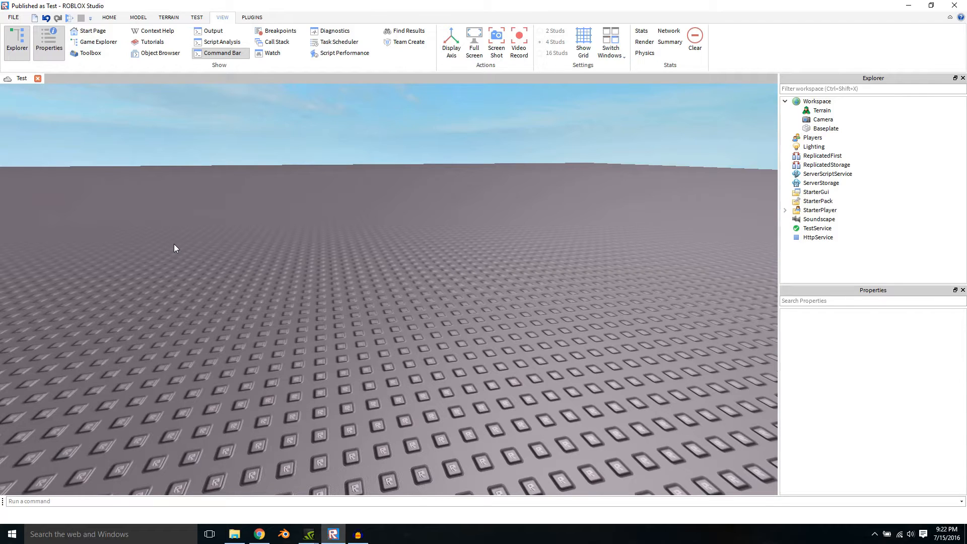
Step: Orbit the viewport camera over the empty baseplate before starting the play test
right_click_drag(277, 251, 293, 246)
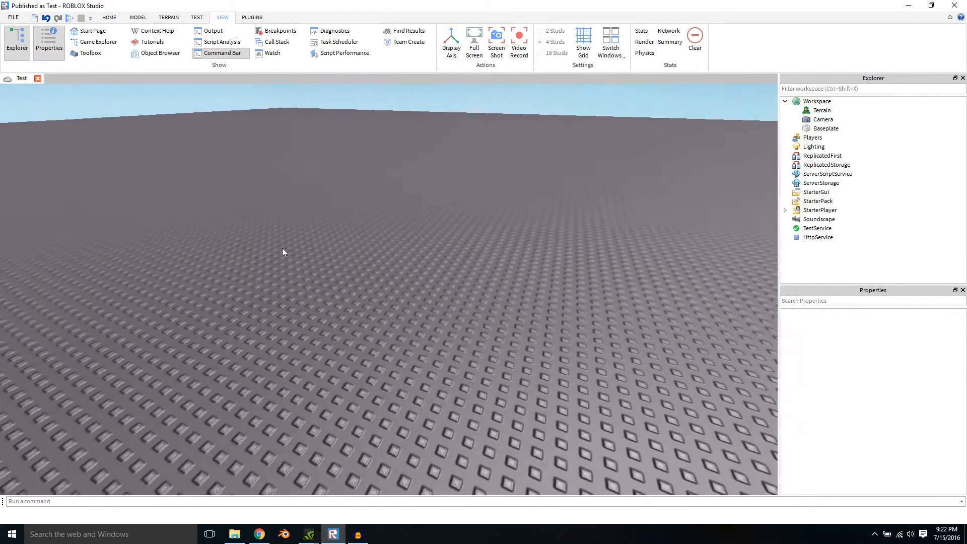
Step: Run a play test with F5, mark the spawned Player1 model Archivable, stop the test and select Workspace
key("F5")
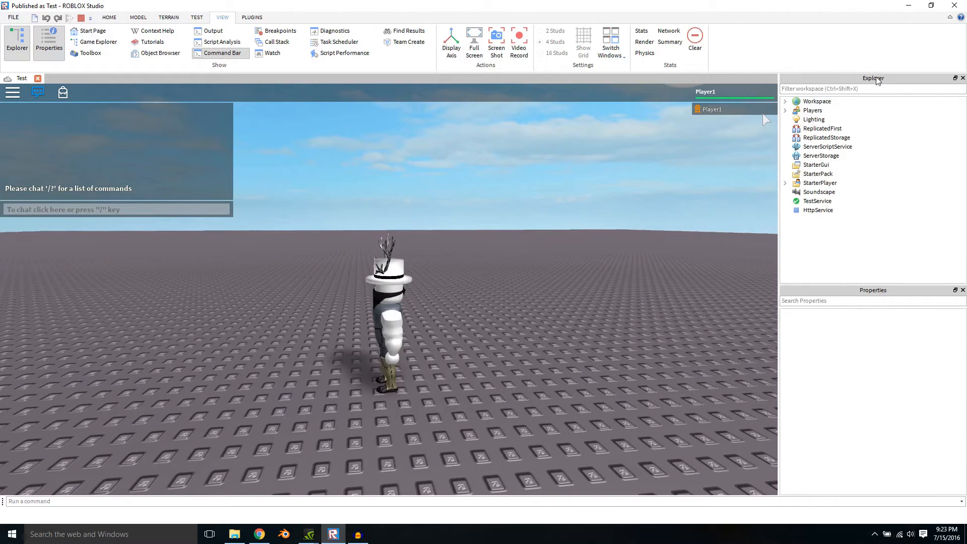
left_click(786, 102)
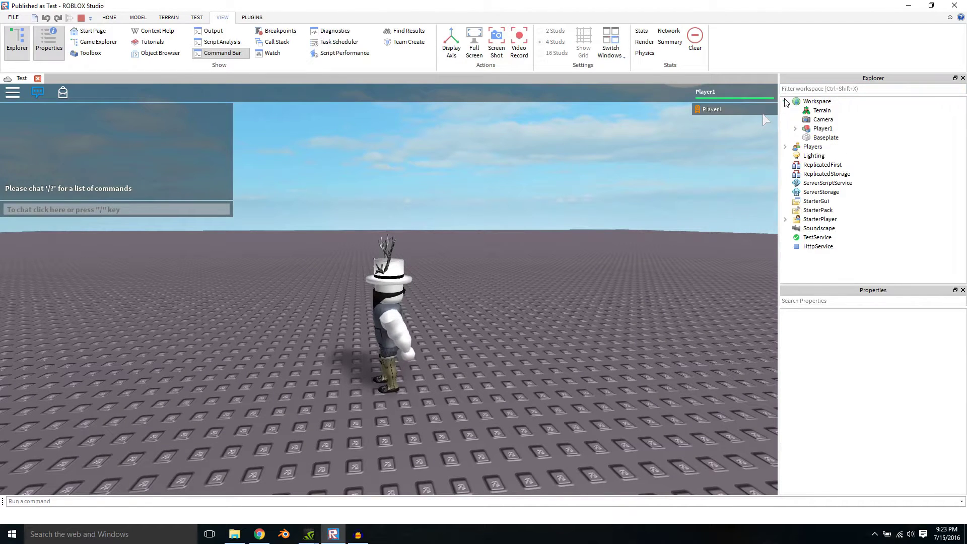
left_click(823, 128)
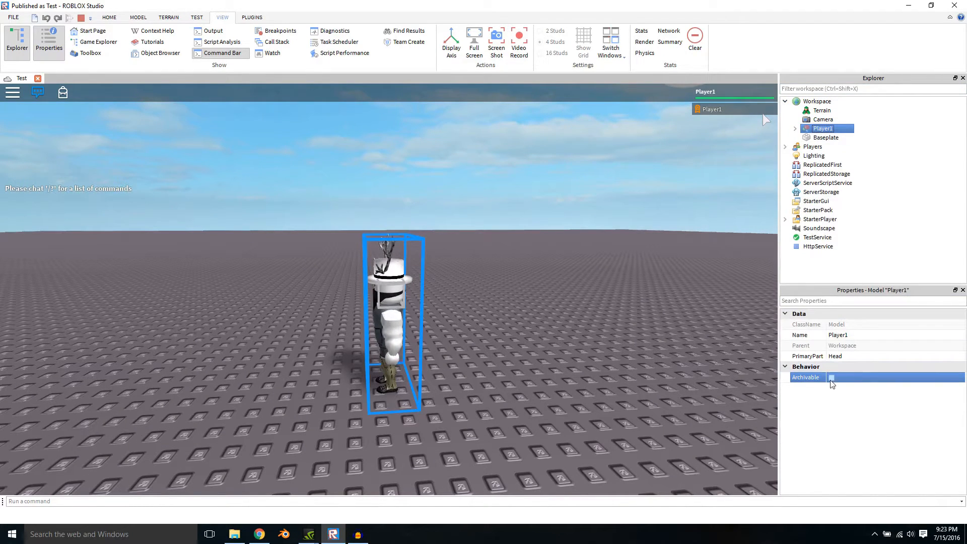
left_click(806, 378)
left_click(81, 17)
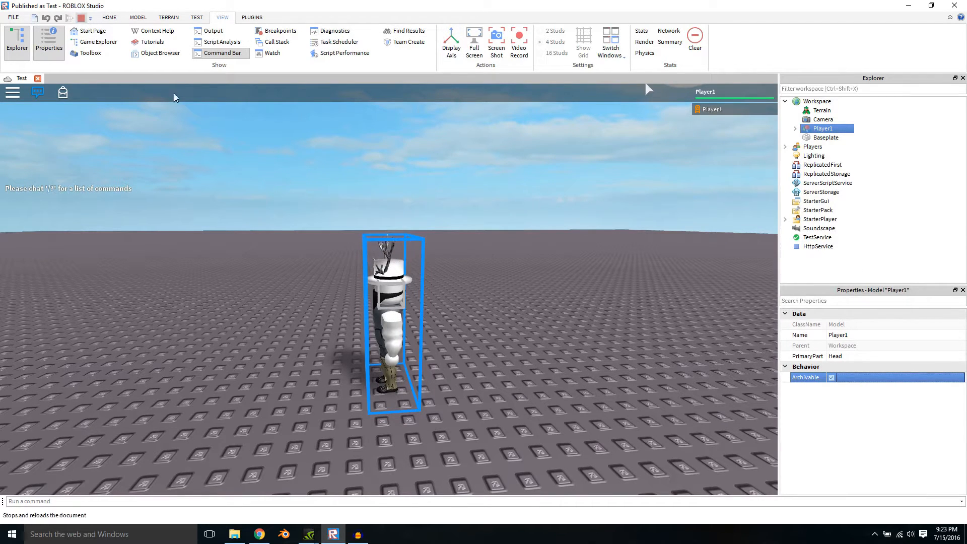
left_click(816, 101)
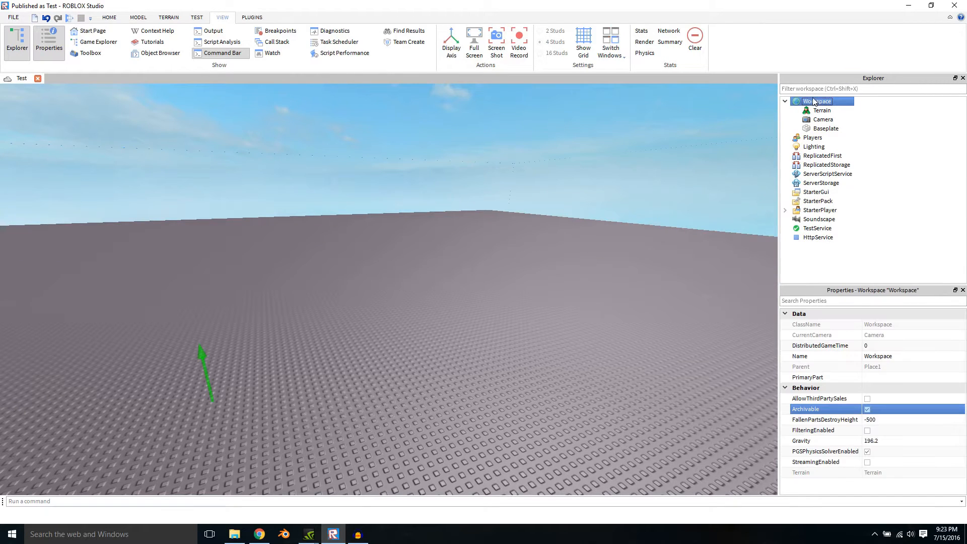
Step: Paste the Player1 character into Workspace and focus the camera on it standing on the baseplate
key("ctrl+v")
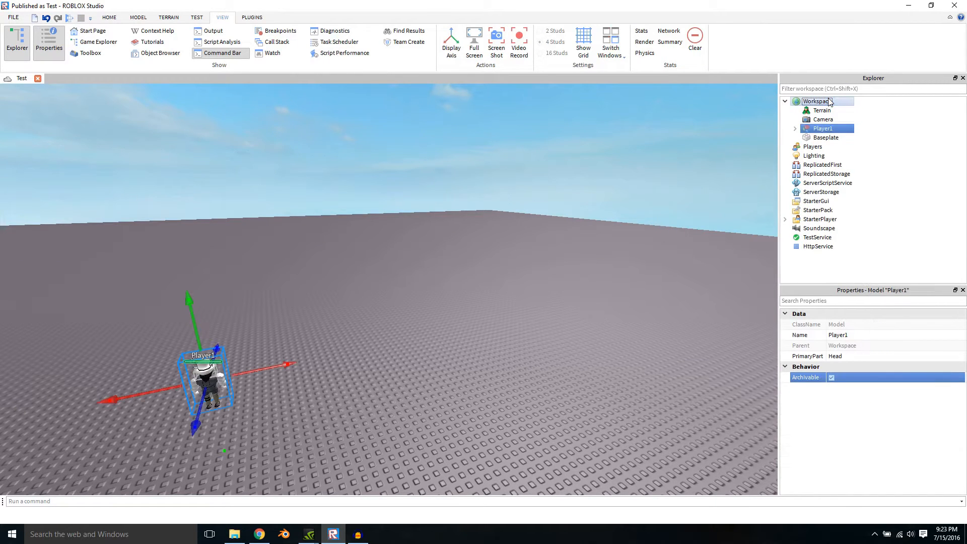
key("f")
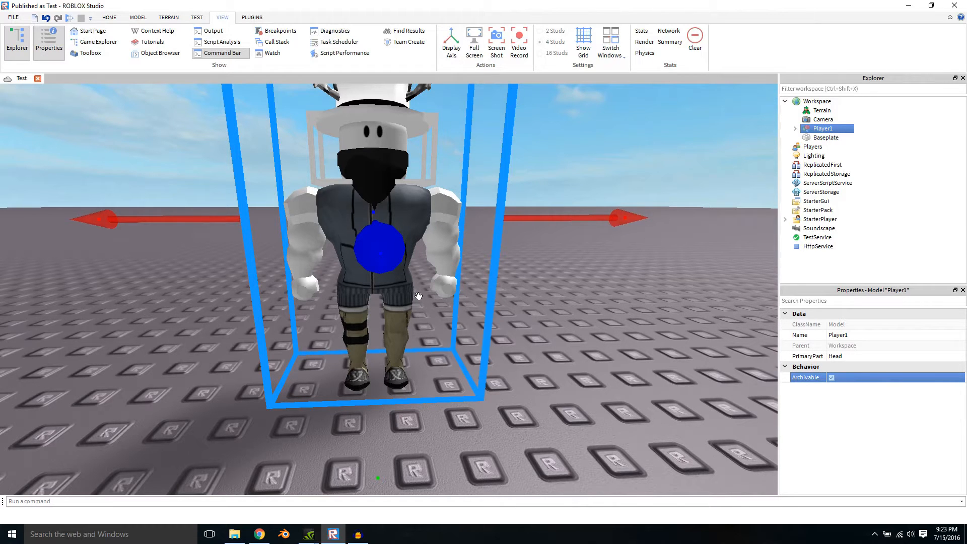
mouse_move(418, 296)
right_mouse_down()
mouse_move(436, 283)
mouse_move(423, 283)
right_mouse_up()
scroll(437, 280, "down", 3)
scroll(431, 281, "up", 3)
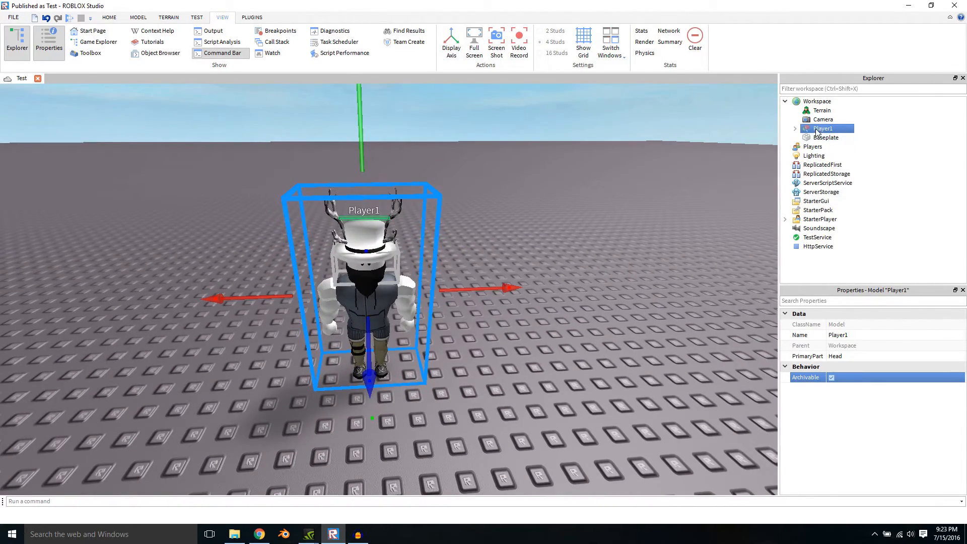
Step: Start Export Selection on Player1 and navigate the save dialog into the MODEL folder
right_click(816, 131)
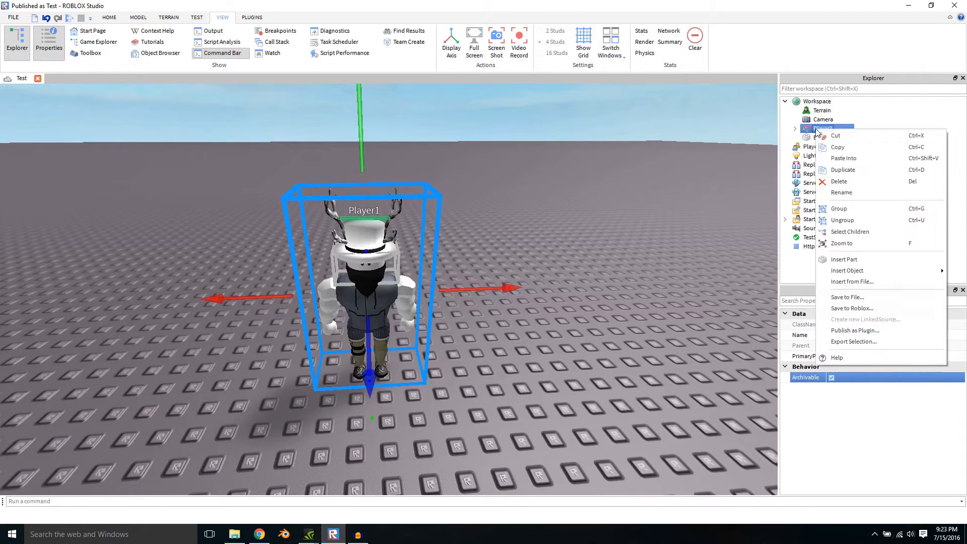
left_click(852, 342)
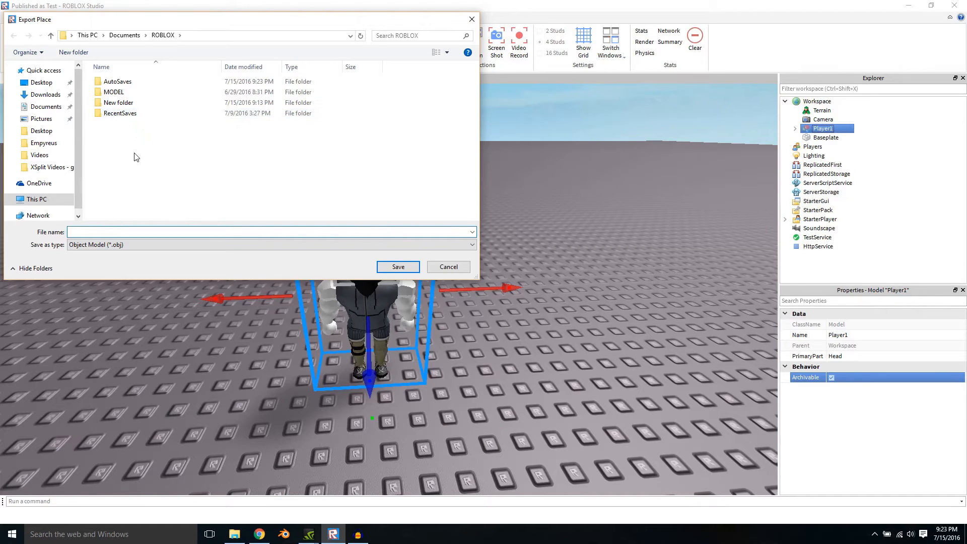
right_click(137, 158)
left_click(113, 93)
double_click(111, 93)
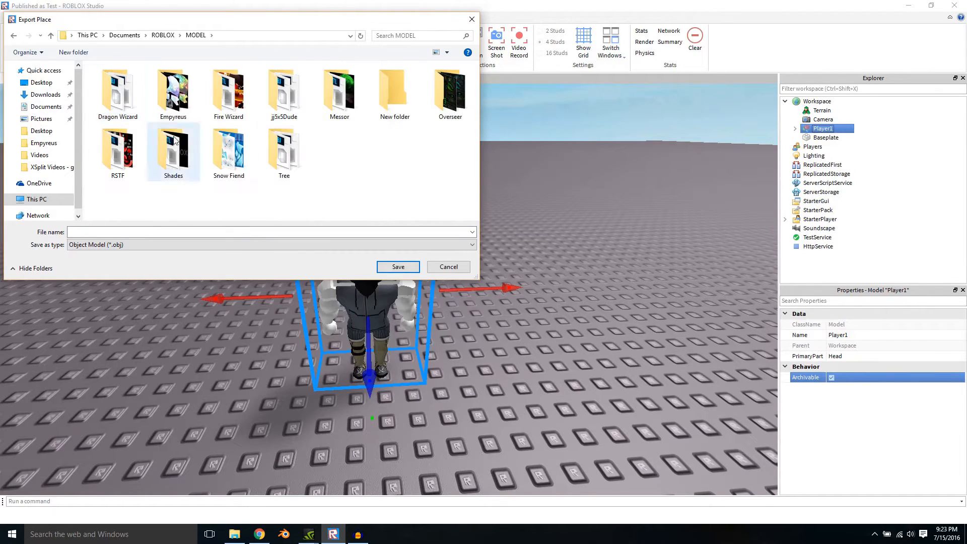
Step: Create a new folder named Buff inside MODEL and save the export there as Buff.obj
right_click(373, 152)
mouse_move(398, 260)
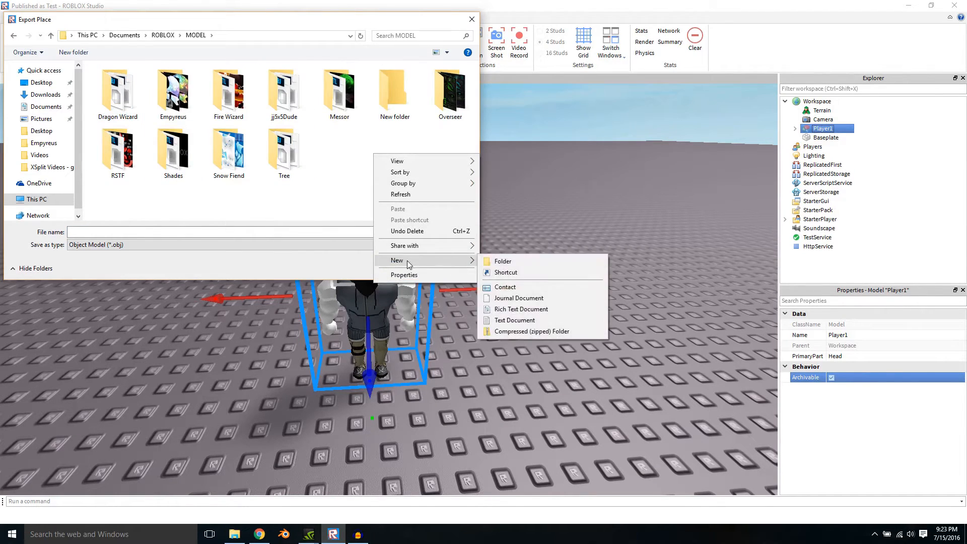
left_click(499, 259)
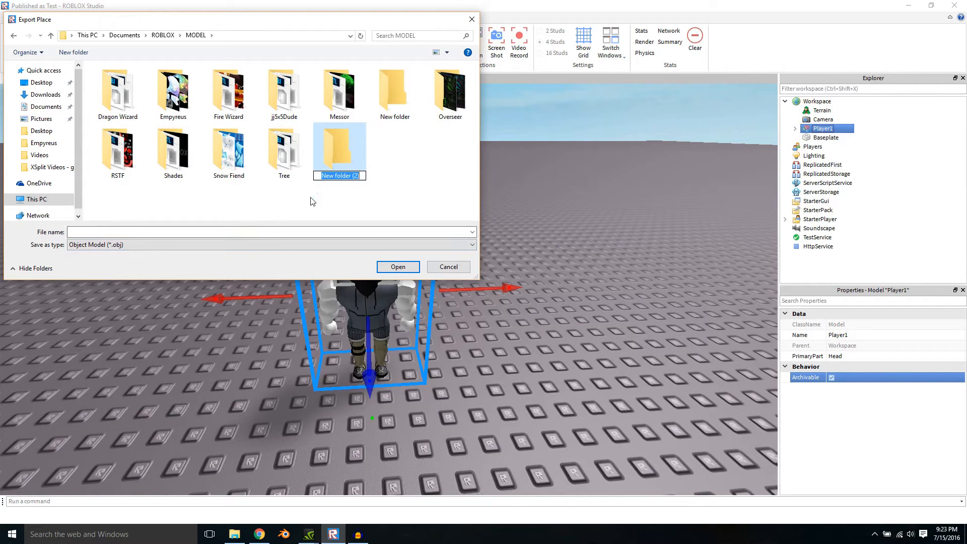
type("Buff")
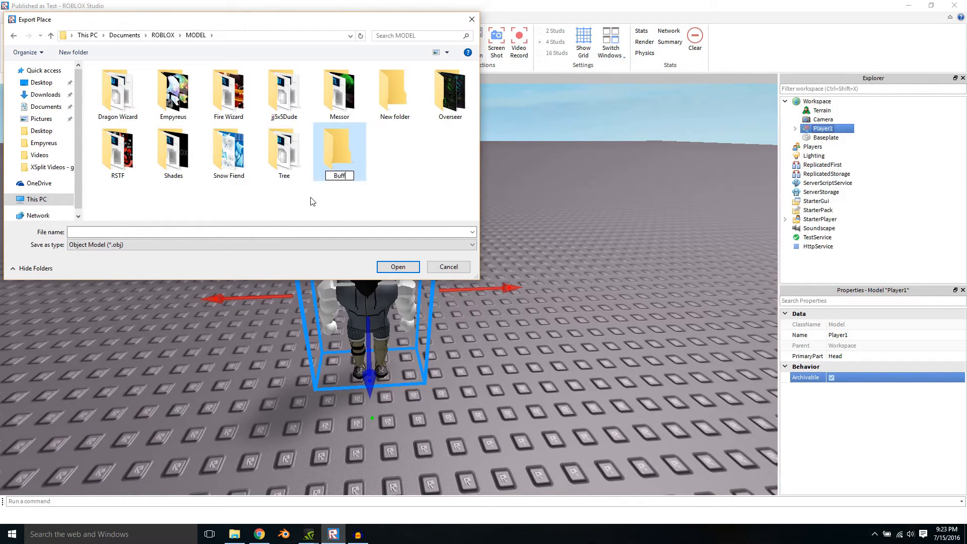
key("Return")
double_click(117, 92)
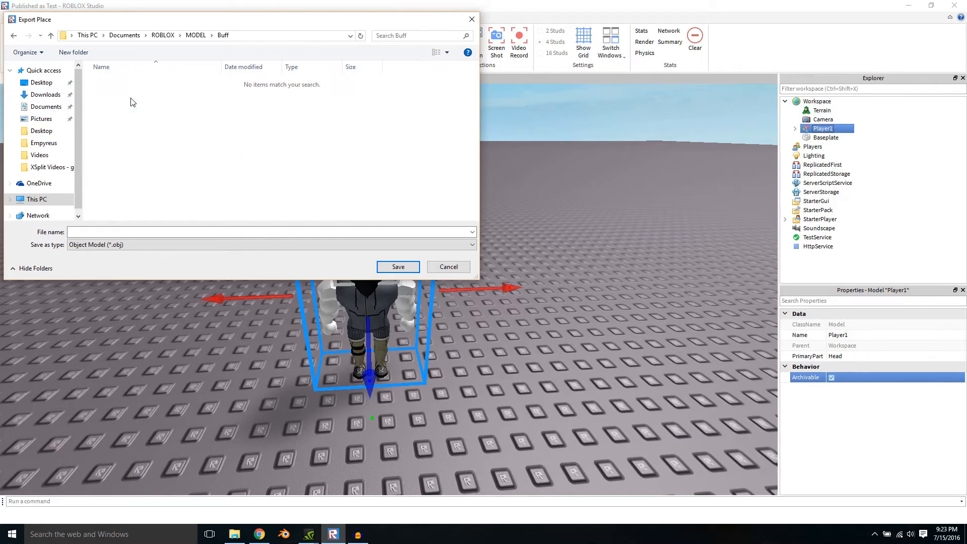
left_click(144, 232)
type("Buff")
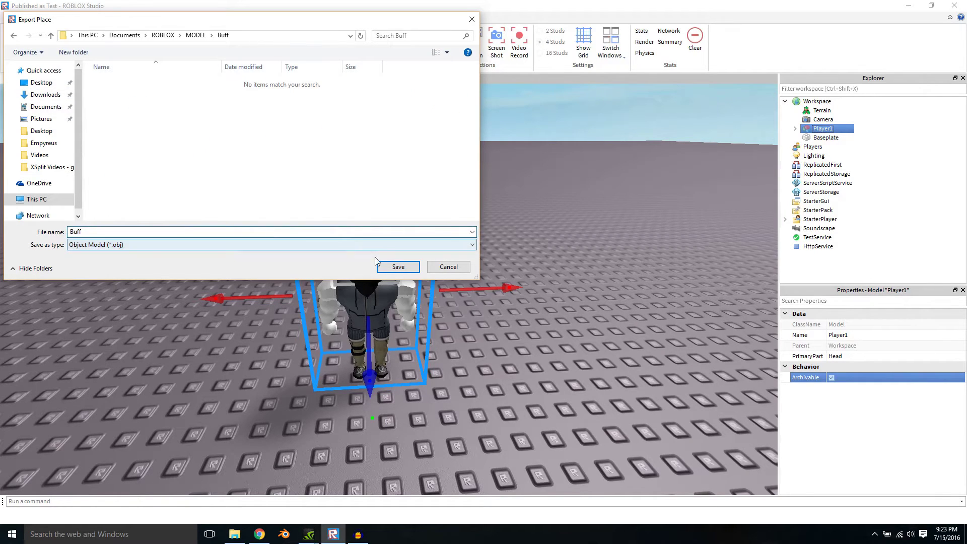
left_click(398, 266)
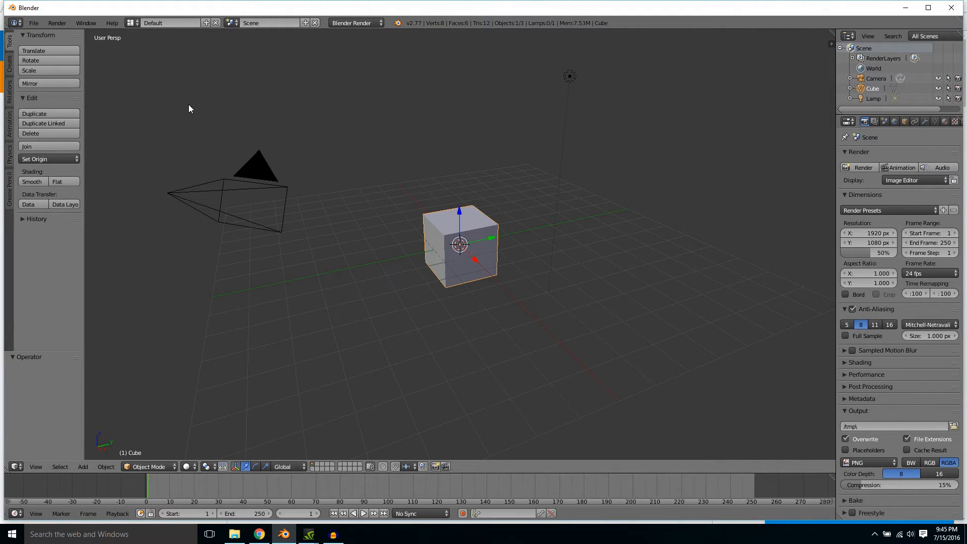
Step: Delete Blender's default cube, leaving only the camera and lamp, and bring up the File menu
key("x")
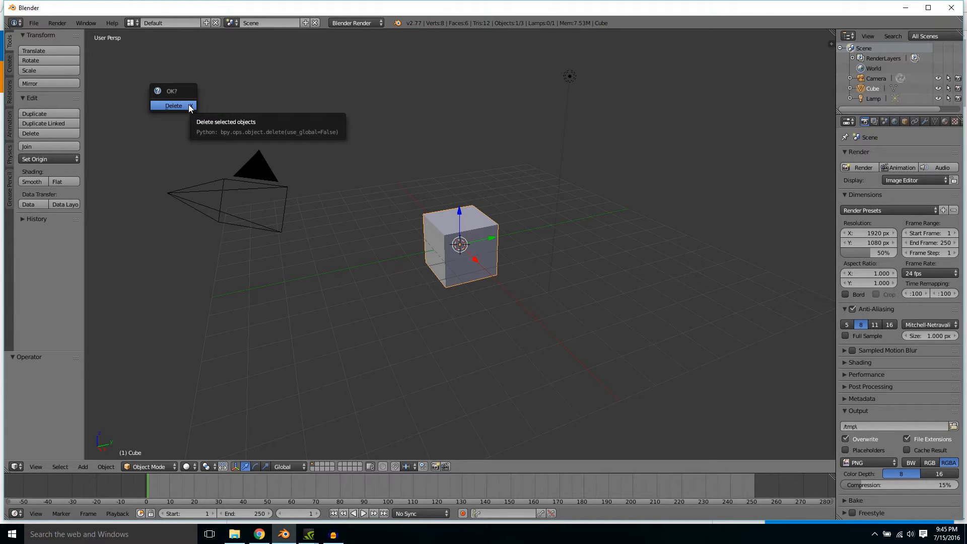
left_click(189, 107)
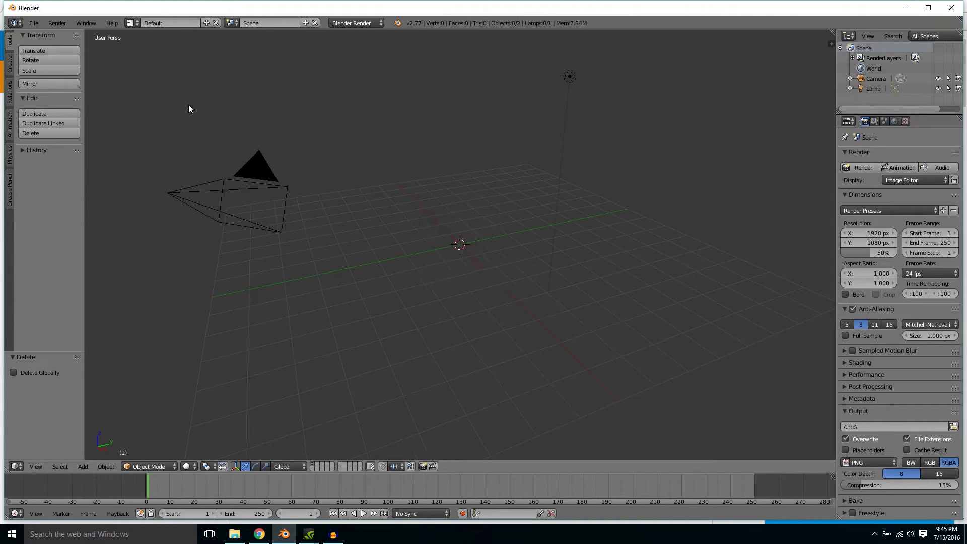
left_click(35, 23)
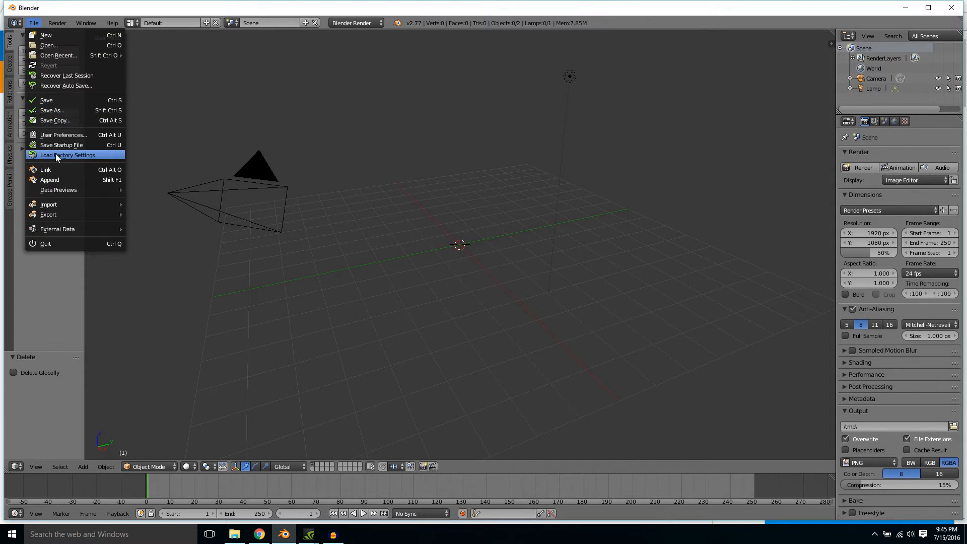
mouse_move(49, 204)
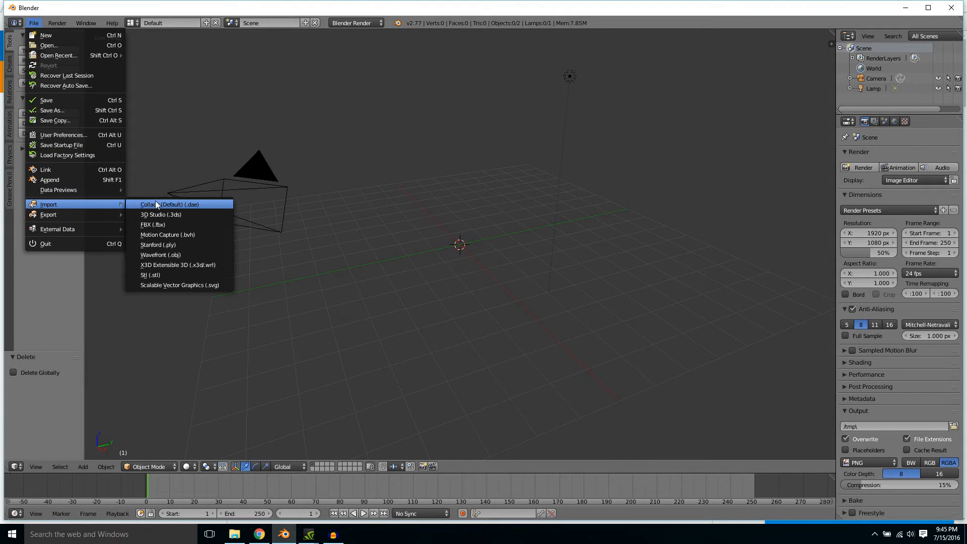
Step: Import Buff.obj as Wavefront OBJ from the MODEL/Buff folder into the Blender scene
left_click(159, 254)
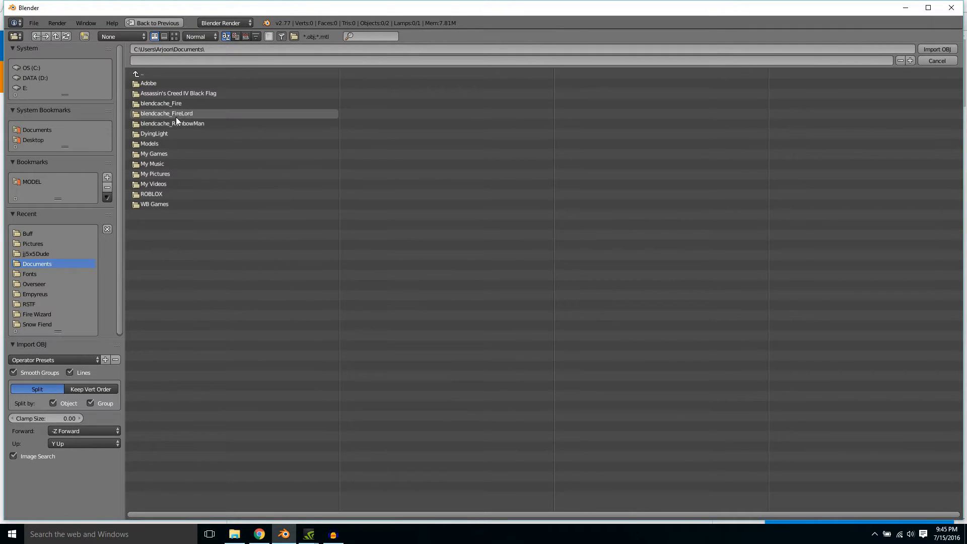
left_click(42, 183)
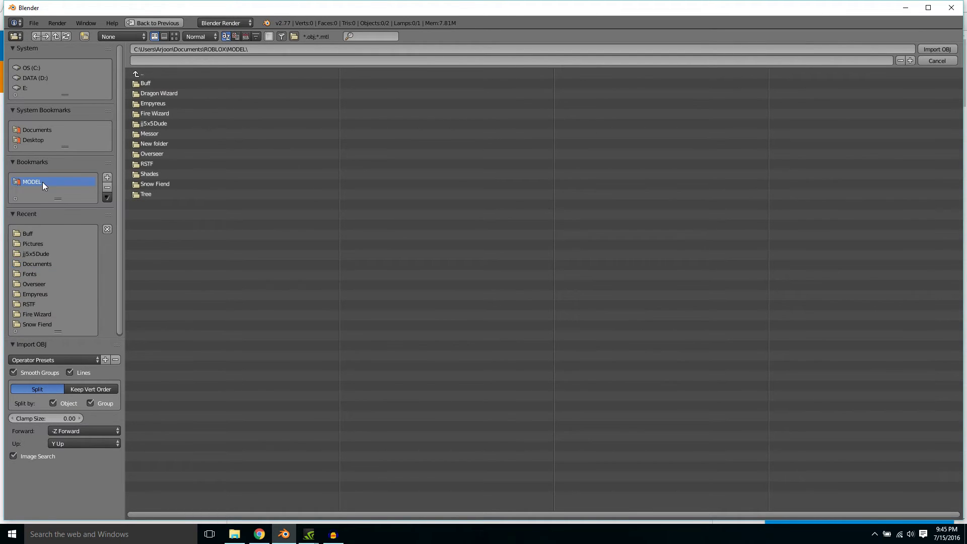
left_click(149, 85)
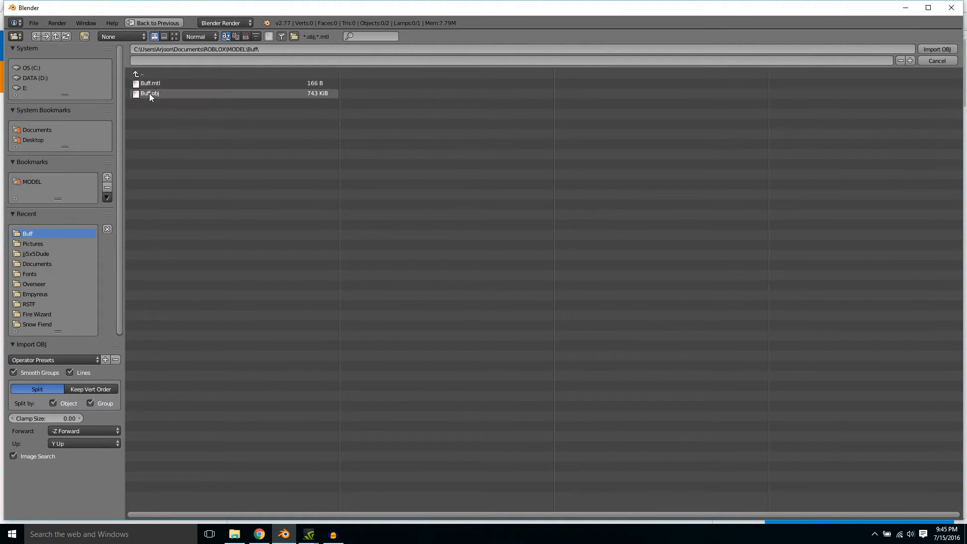
left_click(148, 93)
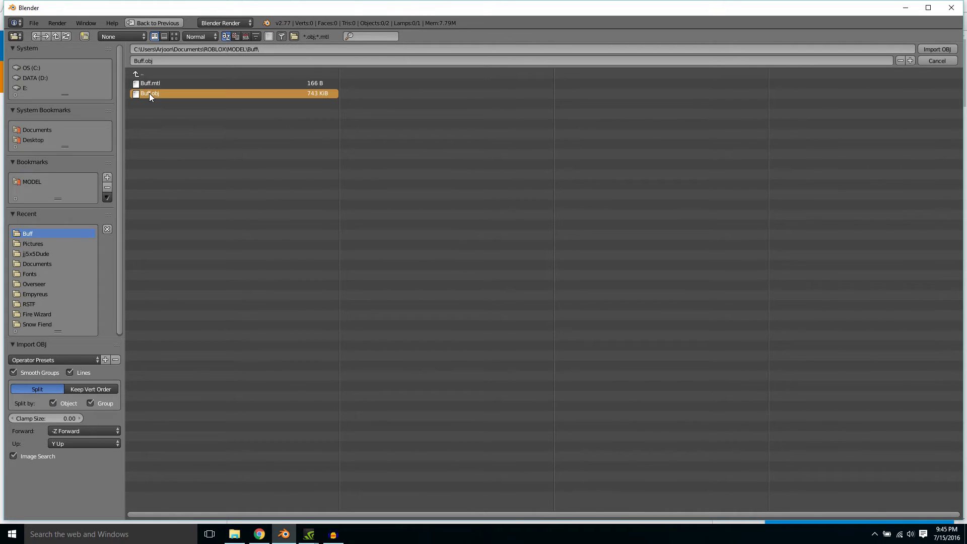
left_click(936, 49)
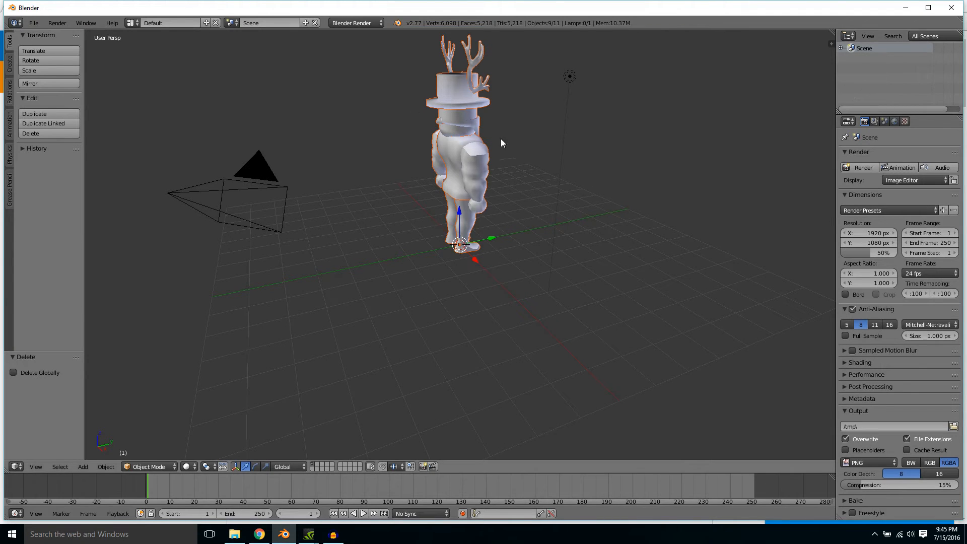
key("shift+f")
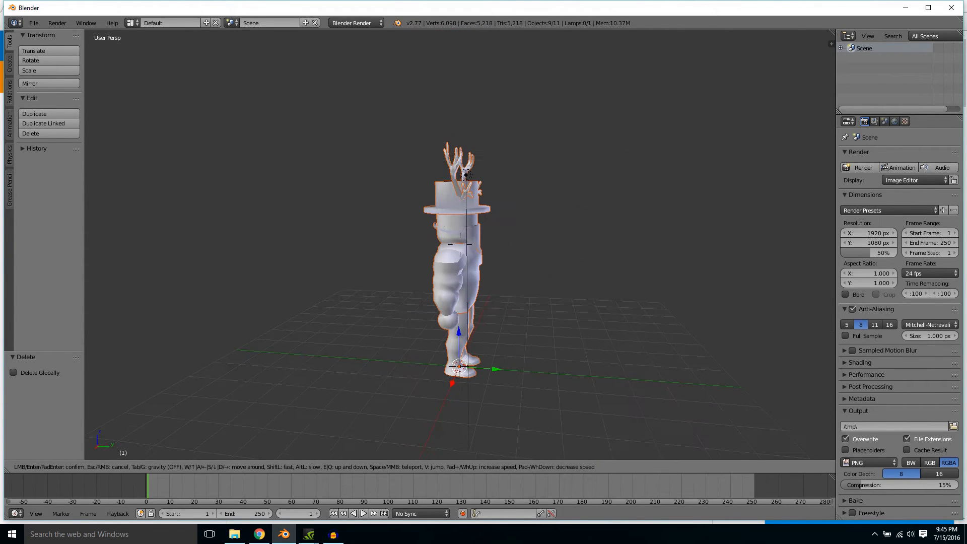
left_click(462, 248)
key("shift+f")
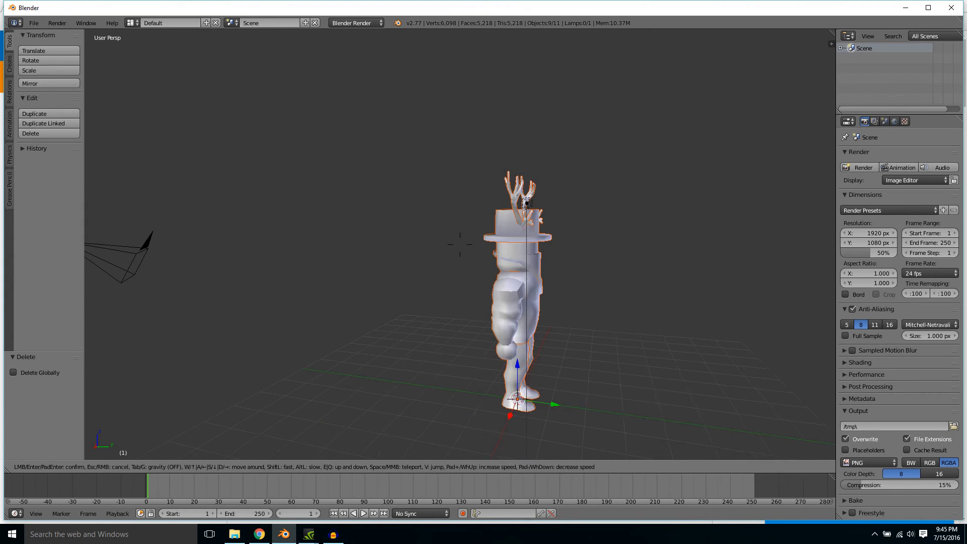
left_click(459, 245)
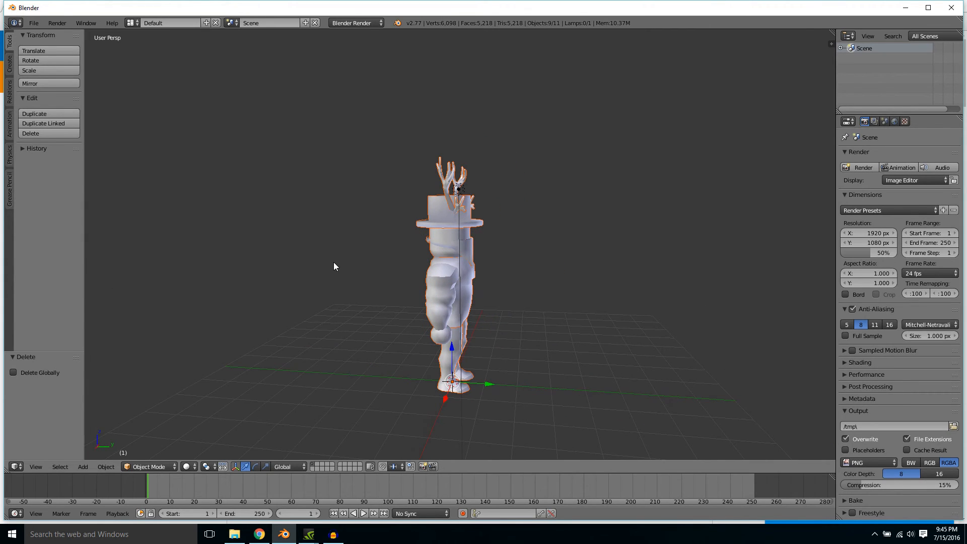